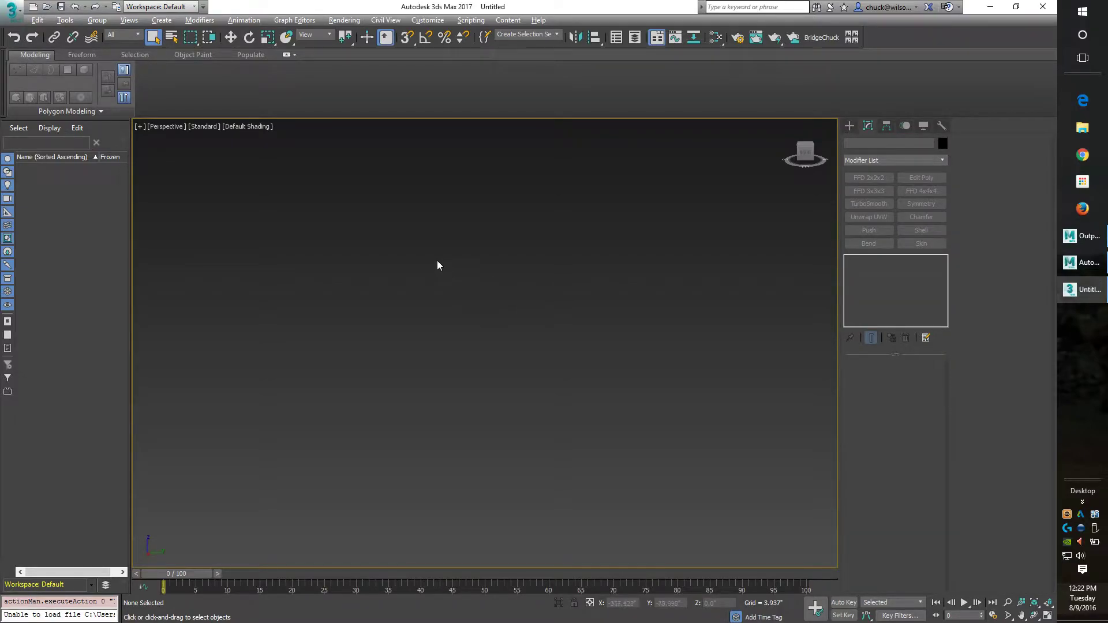
- Draw a long box about 91" in length and 479" in width, and convert it to an Editable Poly
{"action": "right_click", "coordinate": [452, 279]}
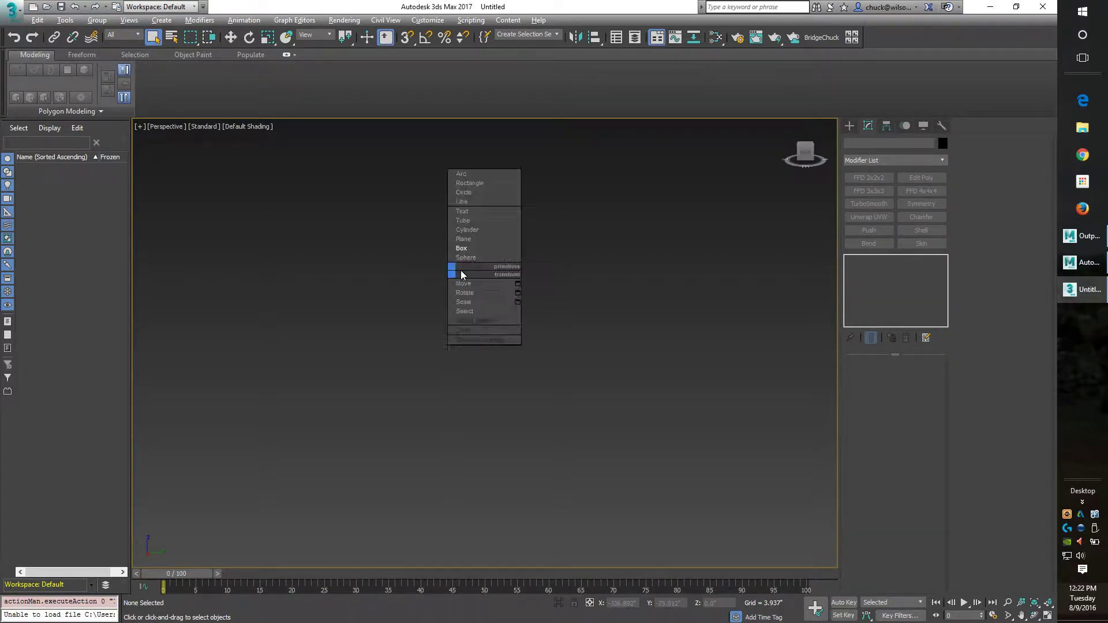
{"action": "left_click", "coordinate": [458, 254]}
{"action": "left_click_drag", "start_coordinate": [405, 258], "coordinate": [534, 407]}
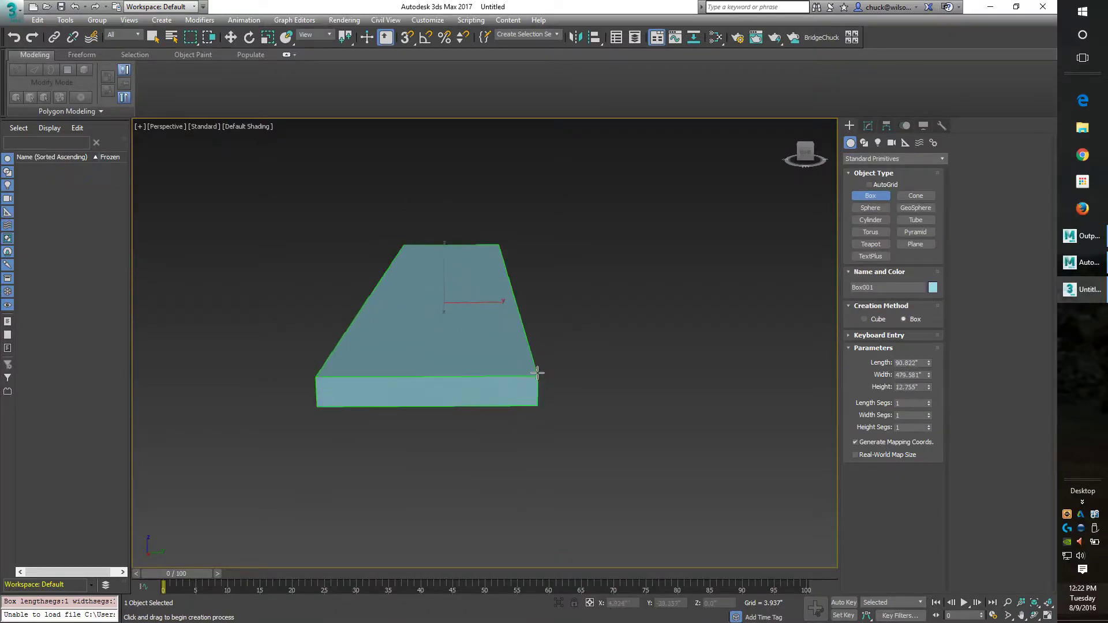
{"action": "left_click", "coordinate": [530, 263]}
{"action": "right_click", "coordinate": [593, 282]}
{"action": "middle_click_drag", "start_coordinate": [503, 295], "coordinate": [402, 306], "text": "alt"}
{"action": "middle_click_drag", "start_coordinate": [444, 252], "coordinate": [485, 339], "text": "alt"}
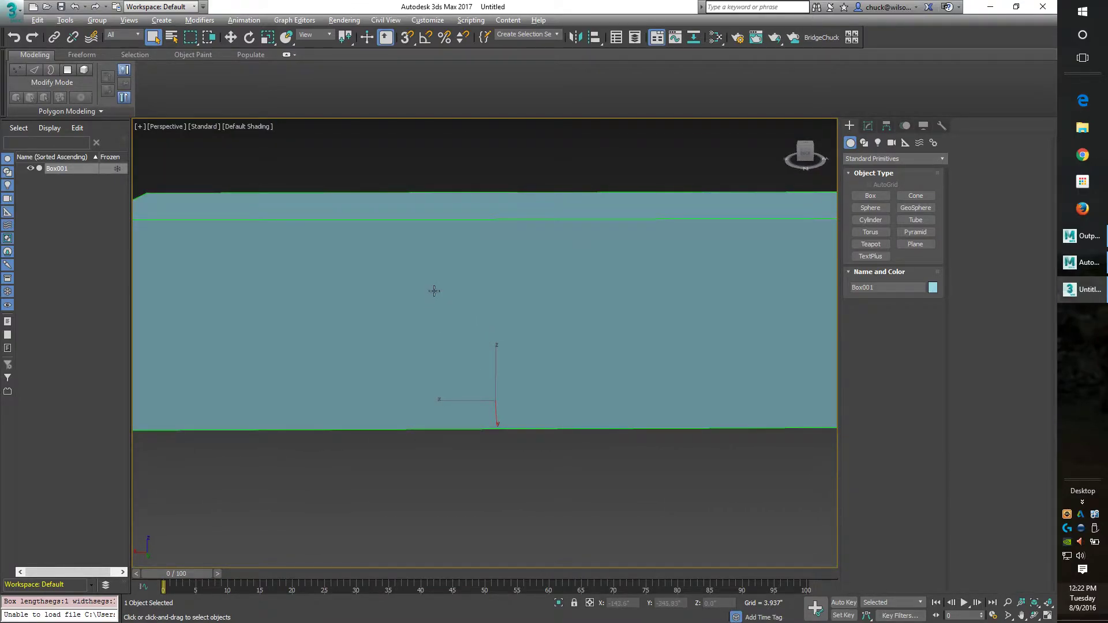
{"action": "key", "text": "ctrl+shift+p"}
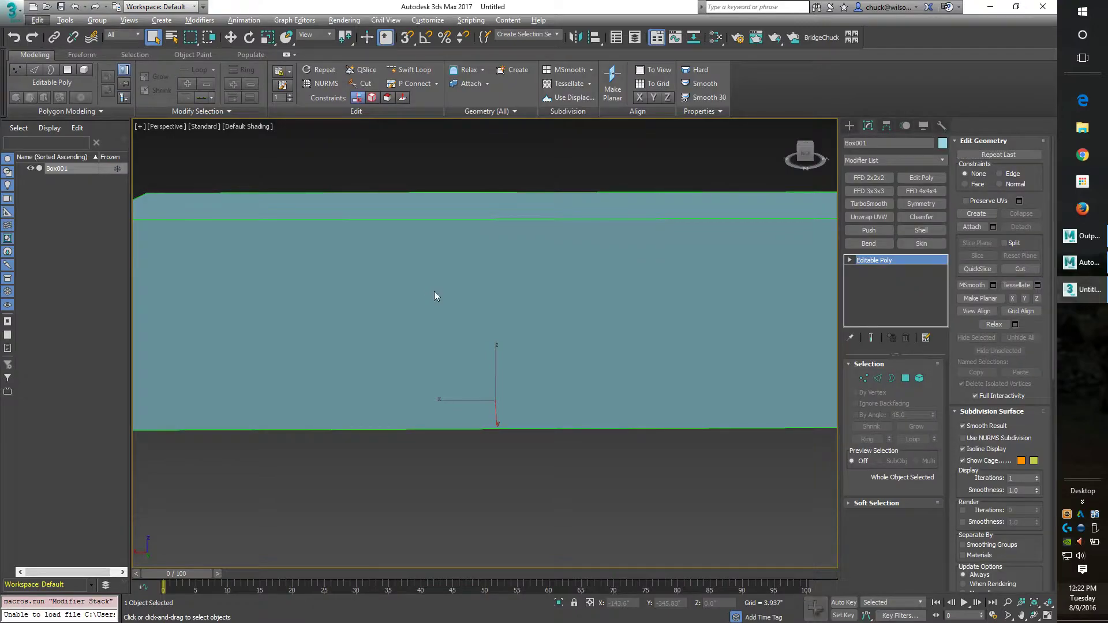
- Insert four vertical edge loops with Swift Loop, three grouped toward one end of the box and one near the opposite end
{"action": "right_click", "coordinate": [434, 291]}
{"action": "left_click", "coordinate": [455, 432]}
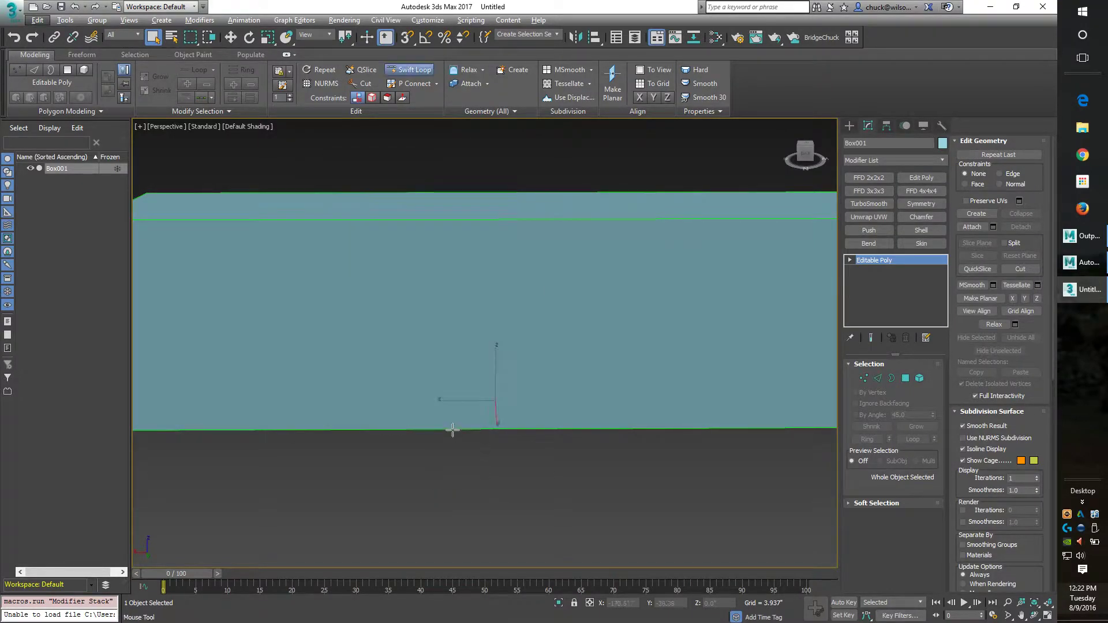
{"action": "scroll", "coordinate": [454, 424], "scroll_direction": "down", "scroll_amount": 6}
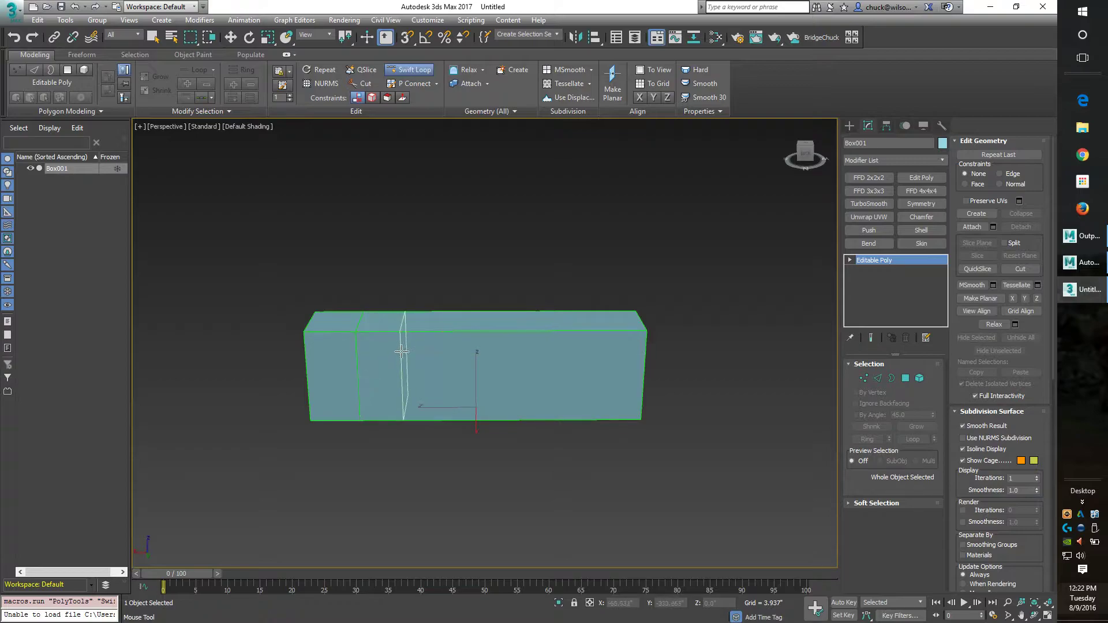
{"action": "left_click", "coordinate": [402, 353]}
{"action": "left_click", "coordinate": [440, 352]}
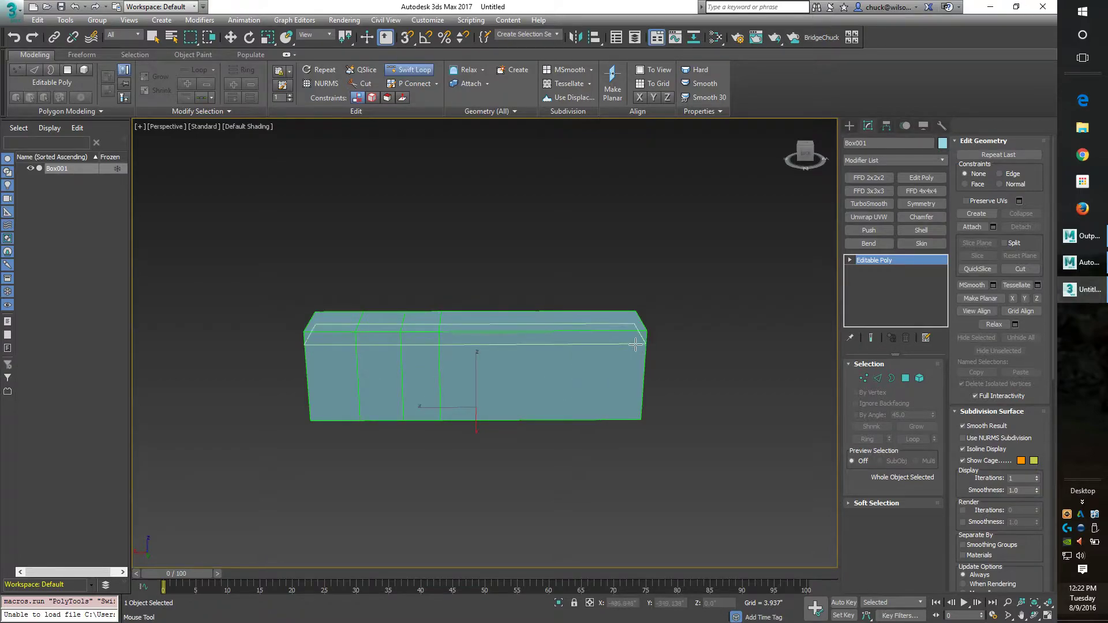
{"action": "left_click", "coordinate": [629, 347]}
- Apply Set Flow to the innermost of the three grouped edge loops, and undo and redo it for comparison
{"action": "key", "text": "w"}
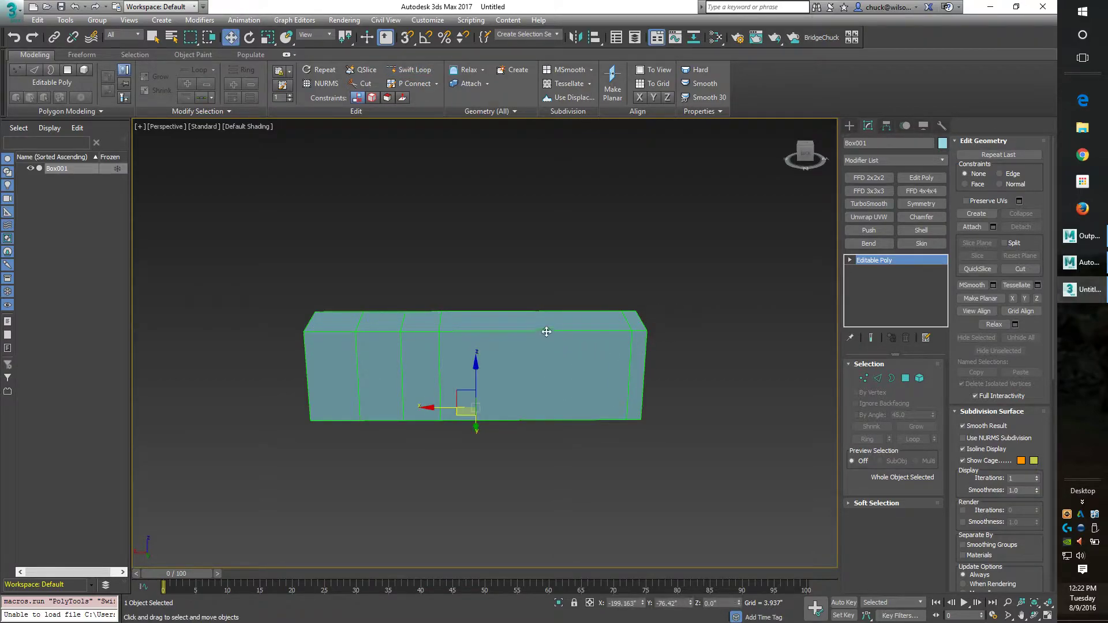
{"action": "key", "text": "2"}
{"action": "double_click", "coordinate": [440, 350]}
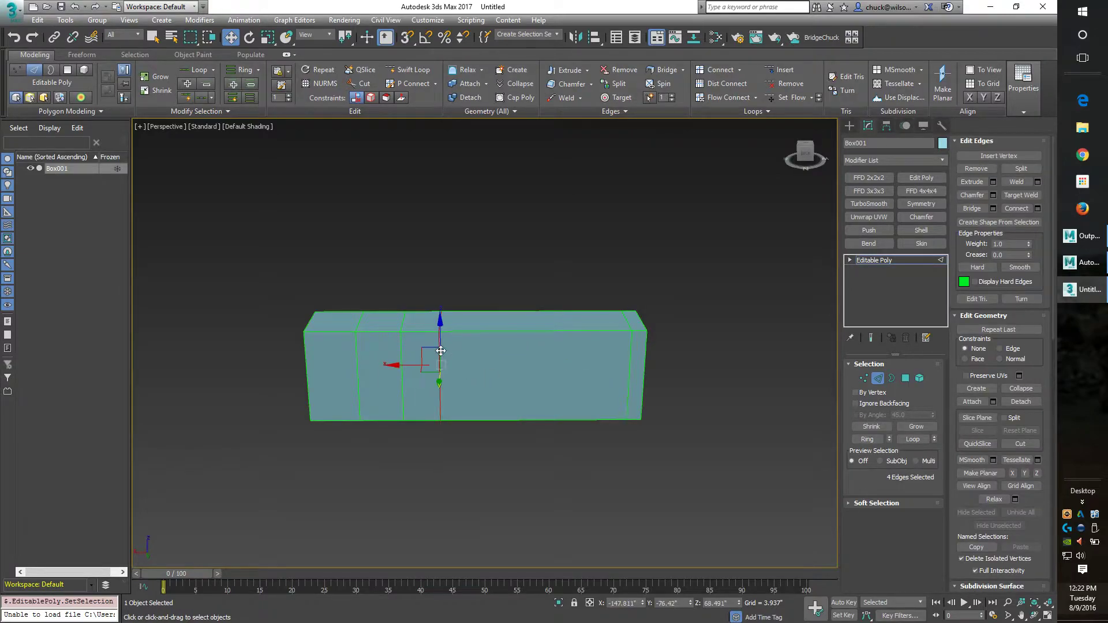
{"action": "middle_click_drag", "start_coordinate": [481, 362], "coordinate": [482, 350], "text": "alt"}
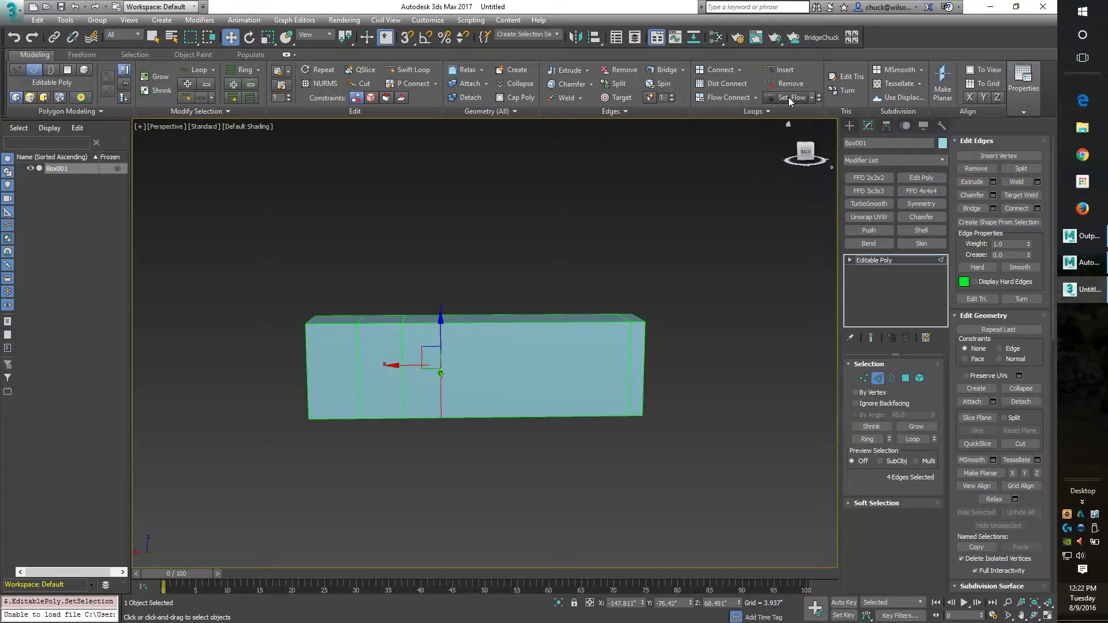
{"action": "mouse_move", "coordinate": [533, 368]}
{"action": "middle_mouse_down", "text": "alt"}
{"action": "mouse_move", "coordinate": [526, 405]}
{"action": "mouse_move", "coordinate": [532, 380]}
{"action": "middle_mouse_up", "text": "alt"}
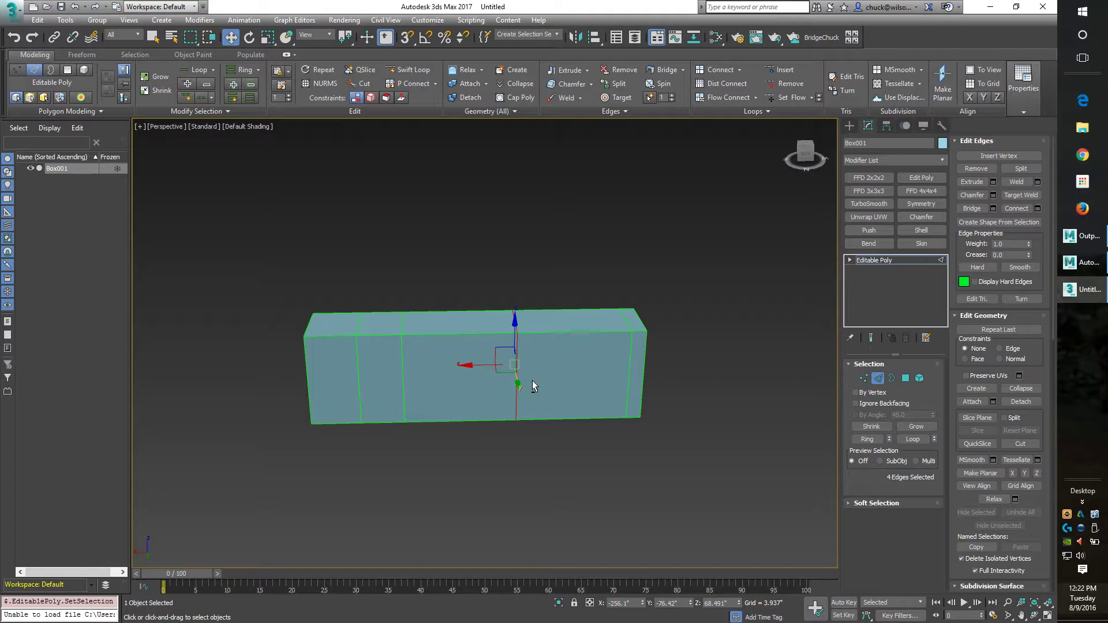
{"action": "key", "text": "ctrl+z"}
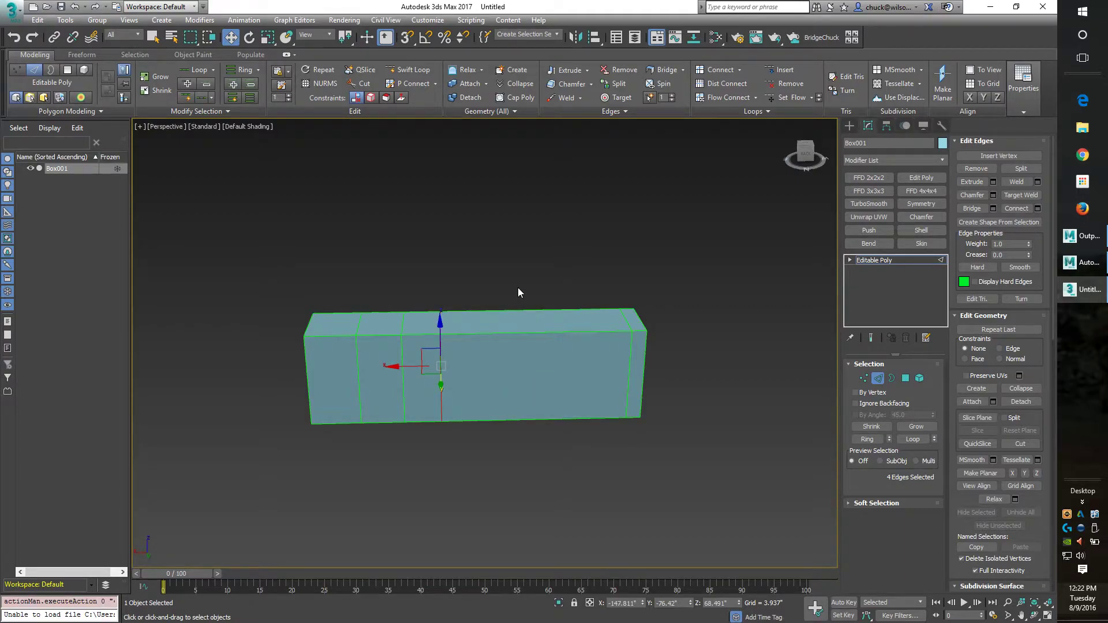
{"action": "key", "text": "ctrl+y"}
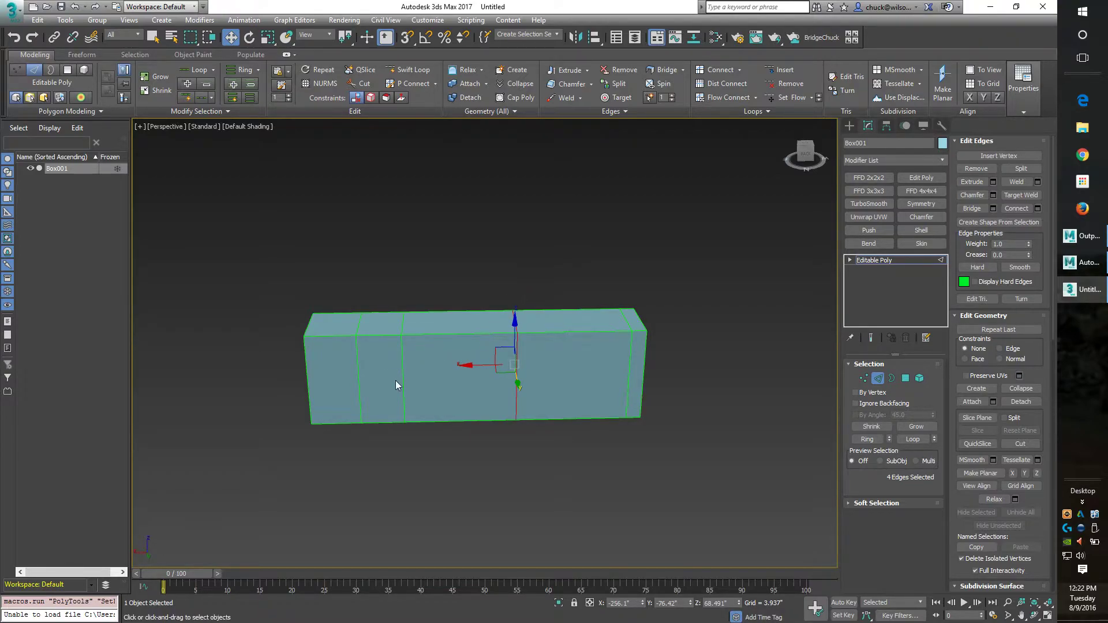
- Apply Set Flow to the middle one of the three originally grouped edge loops
{"action": "double_click", "coordinate": [403, 365]}
{"action": "key", "text": "alt+f"}
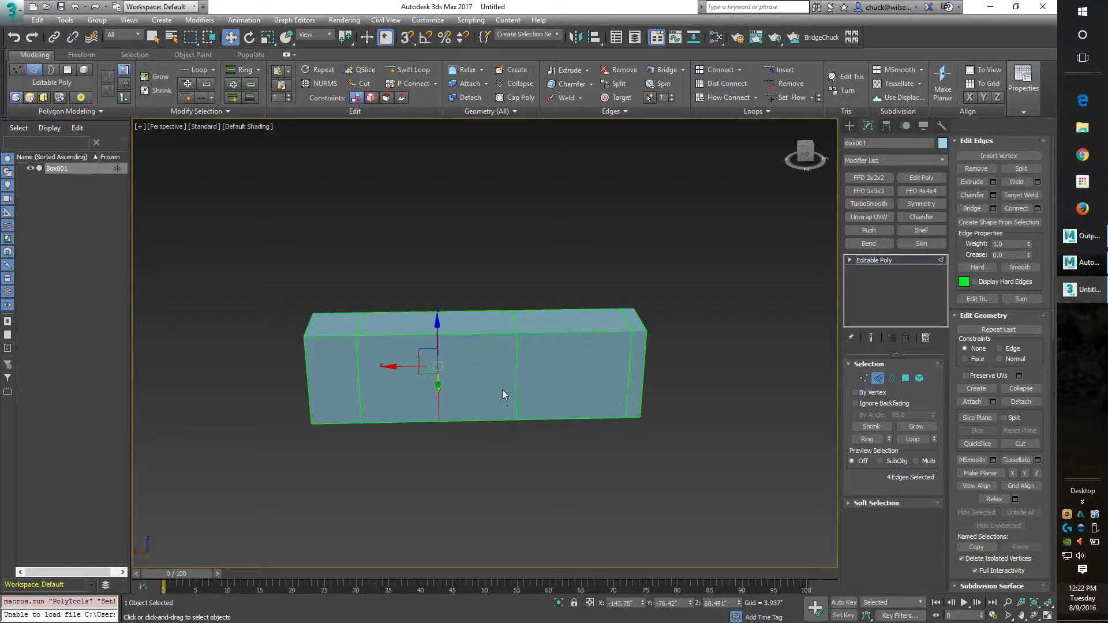
{"action": "mouse_move", "coordinate": [484, 387]}
{"action": "middle_mouse_down", "text": "alt"}
{"action": "mouse_move", "coordinate": [483, 367]}
{"action": "mouse_move", "coordinate": [472, 369]}
{"action": "middle_mouse_up", "text": "alt"}
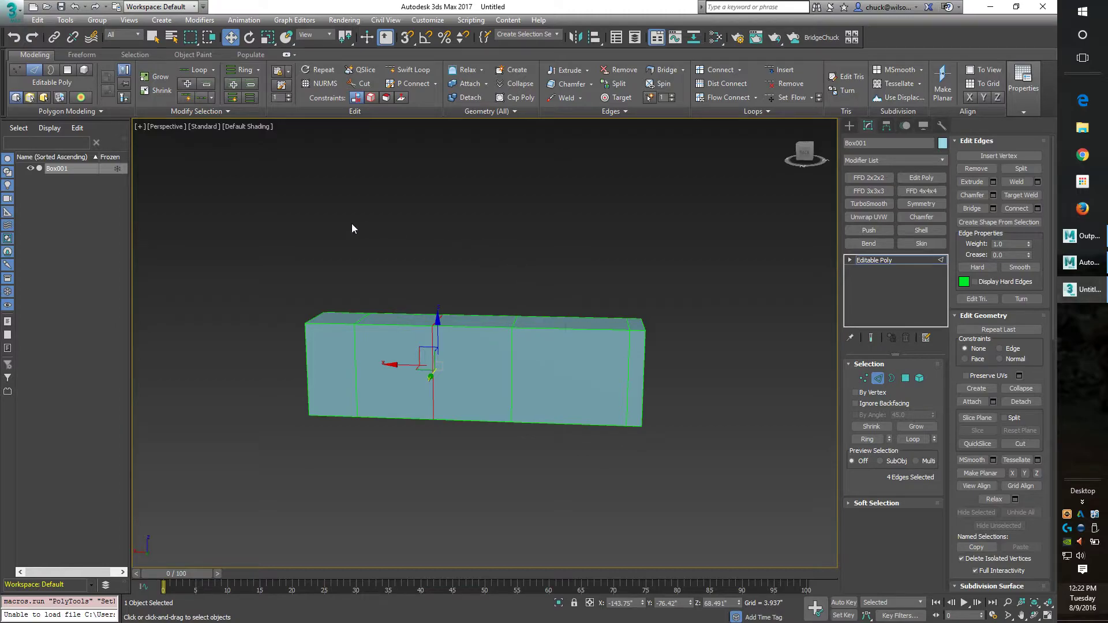
- Switch to Maya and draw an elongated polygon cube on the grid
{"action": "left_click", "coordinate": [991, 7]}
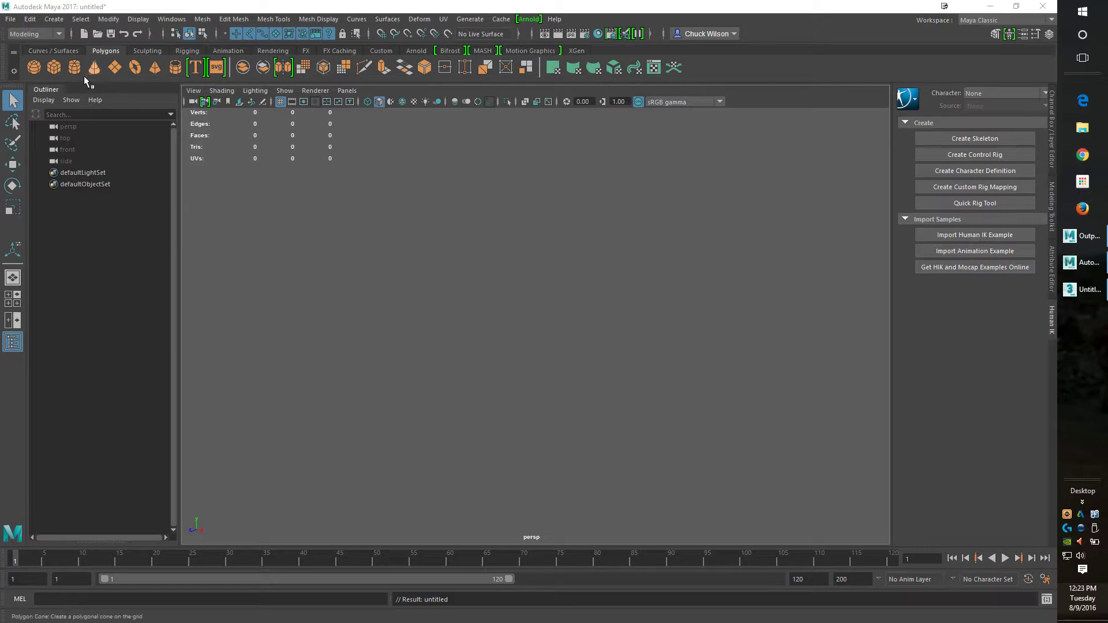
{"action": "left_click", "coordinate": [53, 67]}
{"action": "left_click_drag", "start_coordinate": [436, 272], "coordinate": [563, 174]}
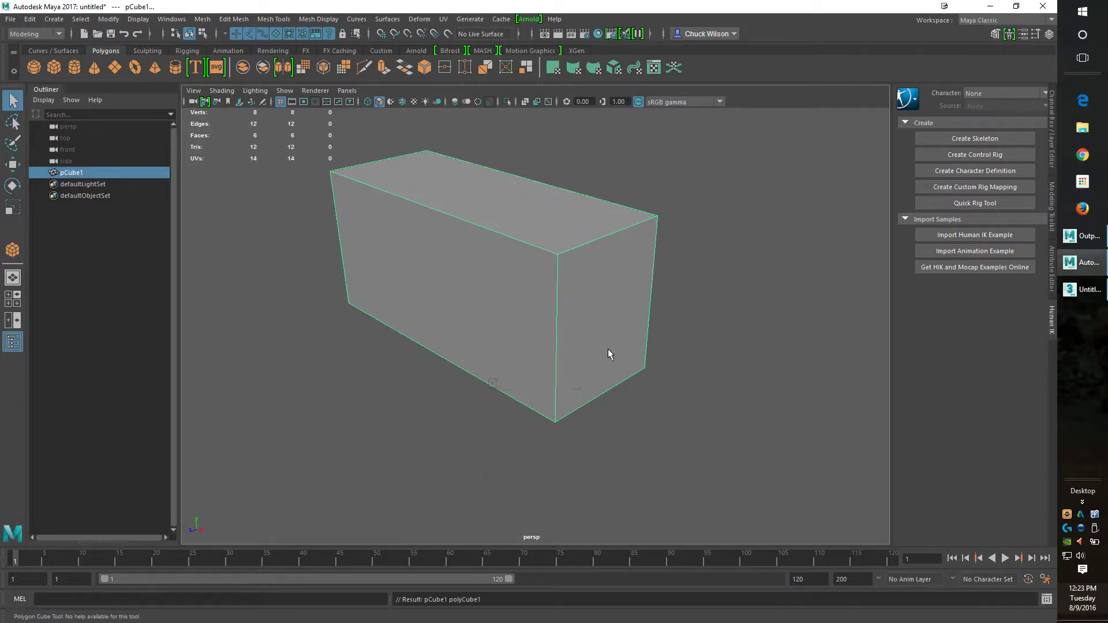
{"action": "left_click_drag", "start_coordinate": [492, 342], "coordinate": [518, 299], "text": "alt"}
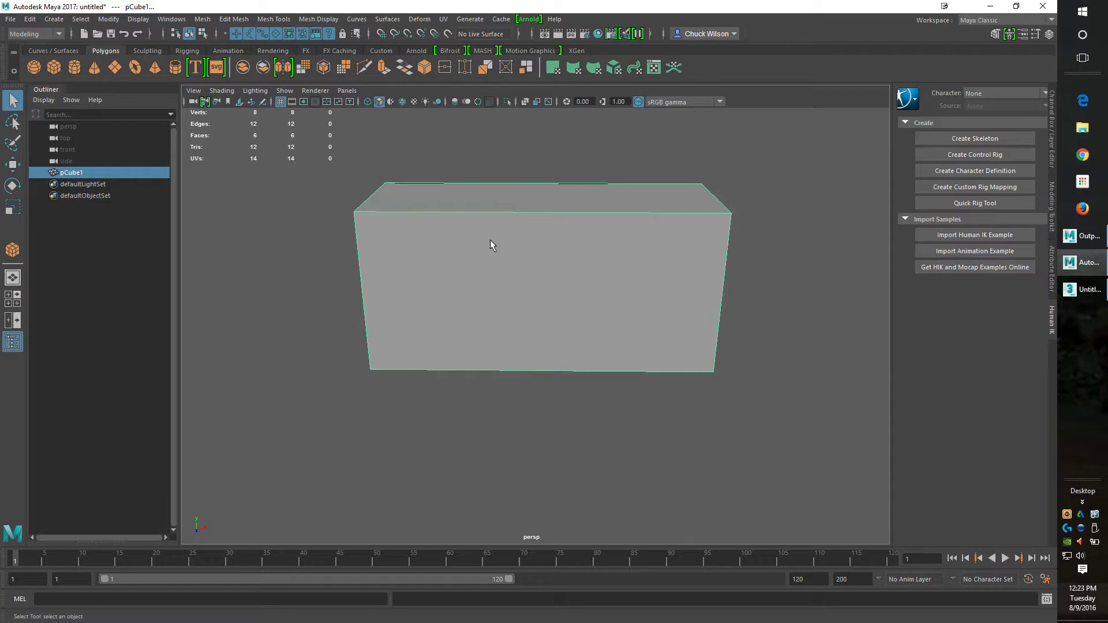
- Insert five vertical edge loops into the cube, two near one end and three toward the other
{"action": "key", "text": "g"}
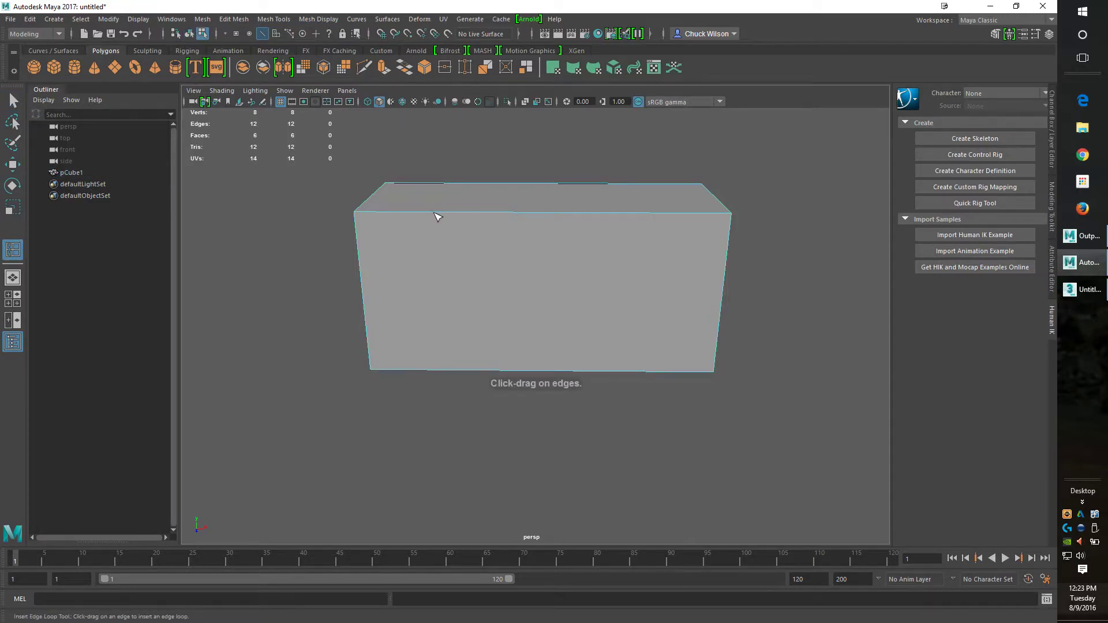
{"action": "left_click_drag", "start_coordinate": [422, 214], "coordinate": [395, 213]}
{"action": "left_click", "coordinate": [418, 217]}
{"action": "left_click", "coordinate": [418, 216]}
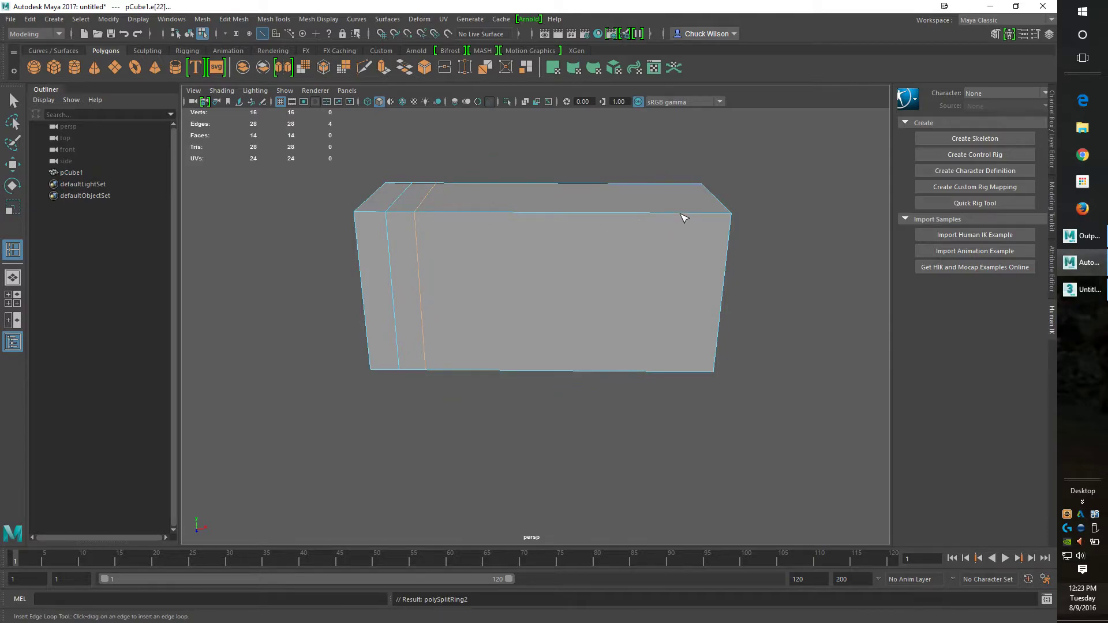
{"action": "left_click", "coordinate": [711, 217]}
{"action": "left_click", "coordinate": [646, 217]}
{"action": "left_click", "coordinate": [599, 213]}
{"action": "key", "text": "q"}
- Select the inner loop of the two-loop group and apply Edit Edge Flow to it with Adjust Edge Flow 1
{"action": "middle_click_drag", "start_coordinate": [477, 397], "coordinate": [481, 397], "text": "alt"}
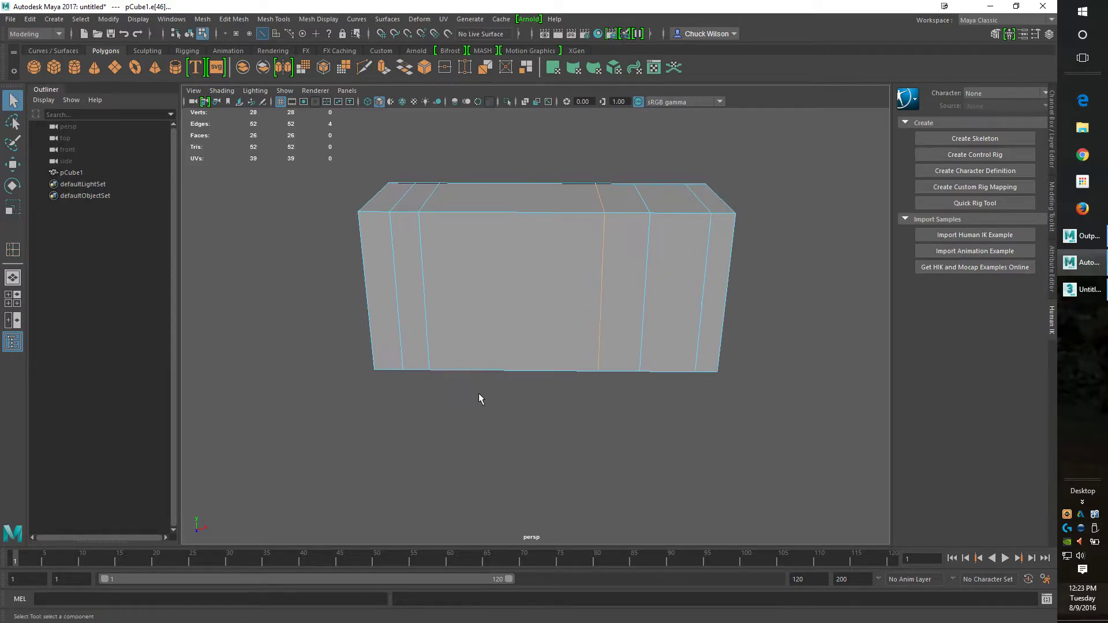
{"action": "left_click", "coordinate": [424, 283]}
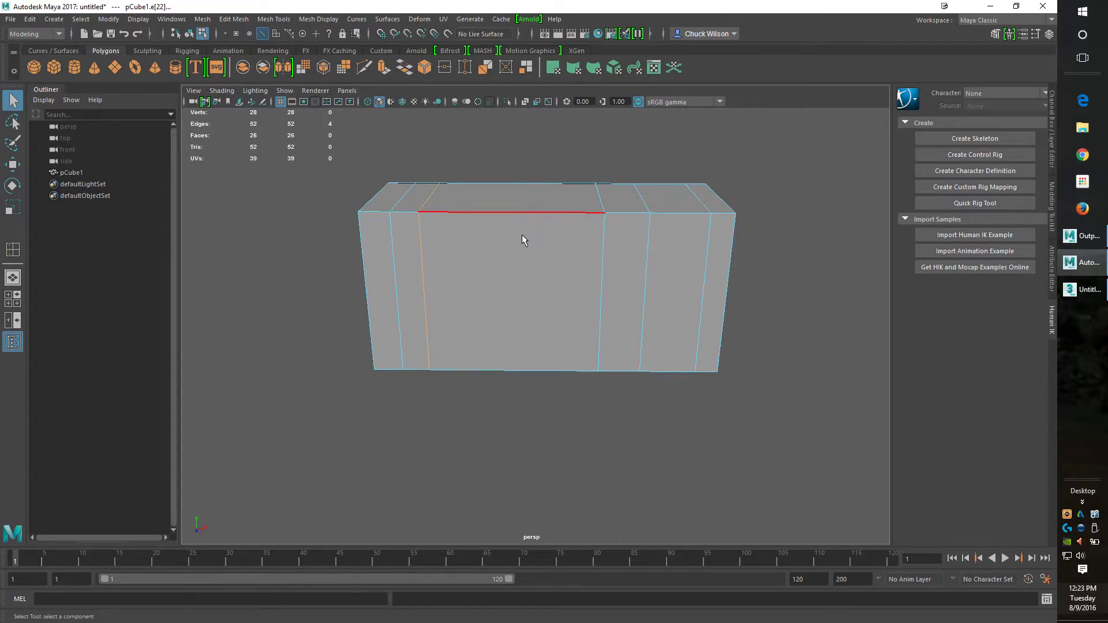
{"action": "left_click", "coordinate": [227, 21]}
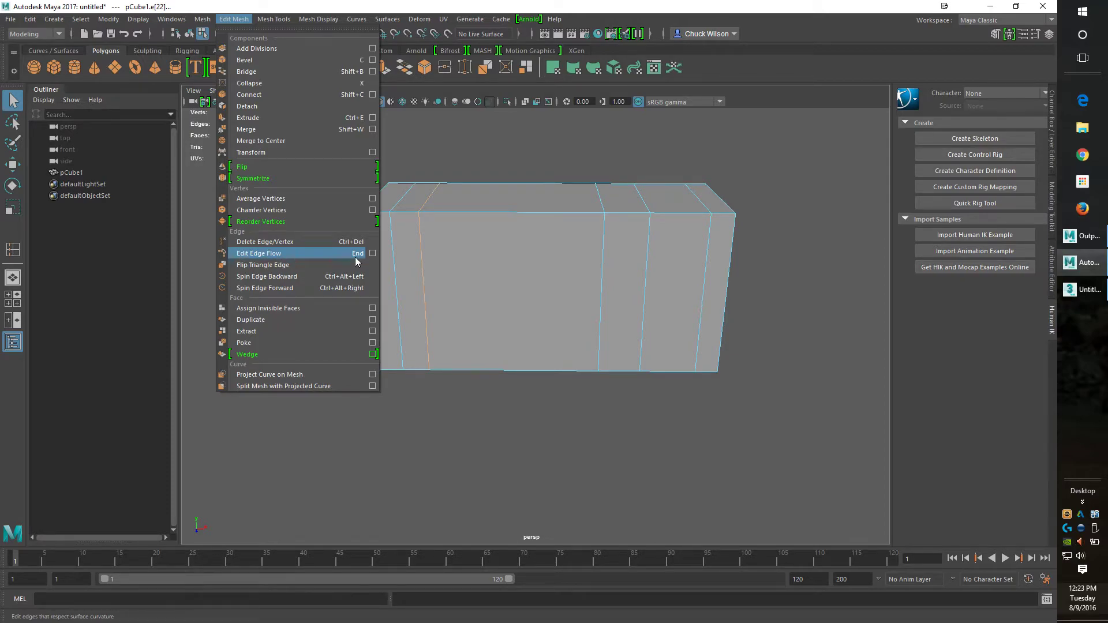
{"action": "left_click", "coordinate": [259, 254]}
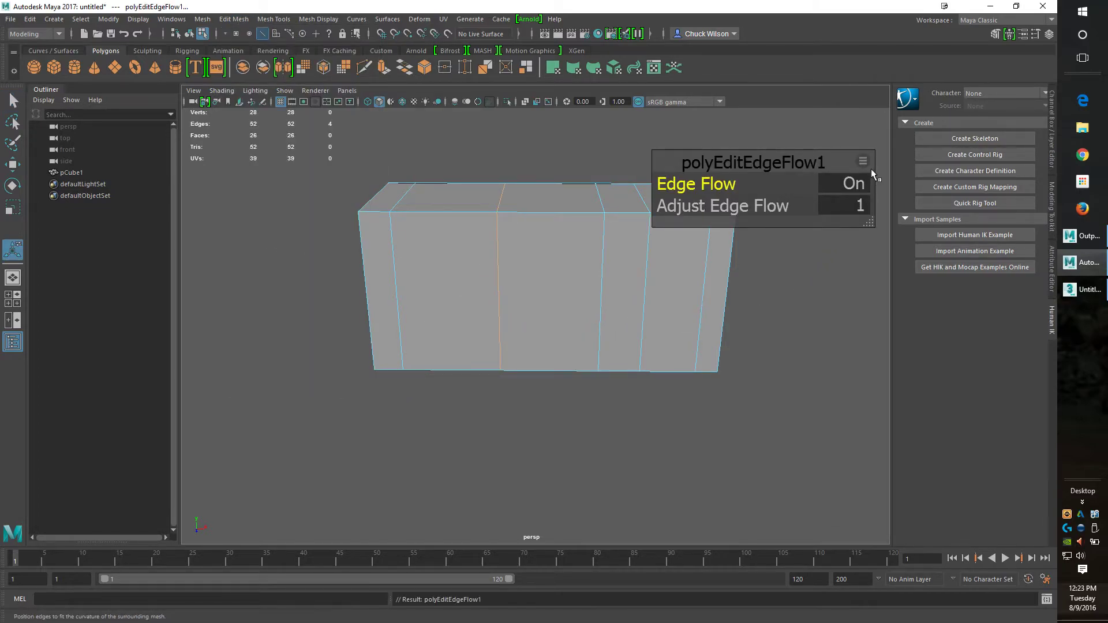
{"action": "key", "text": "q"}
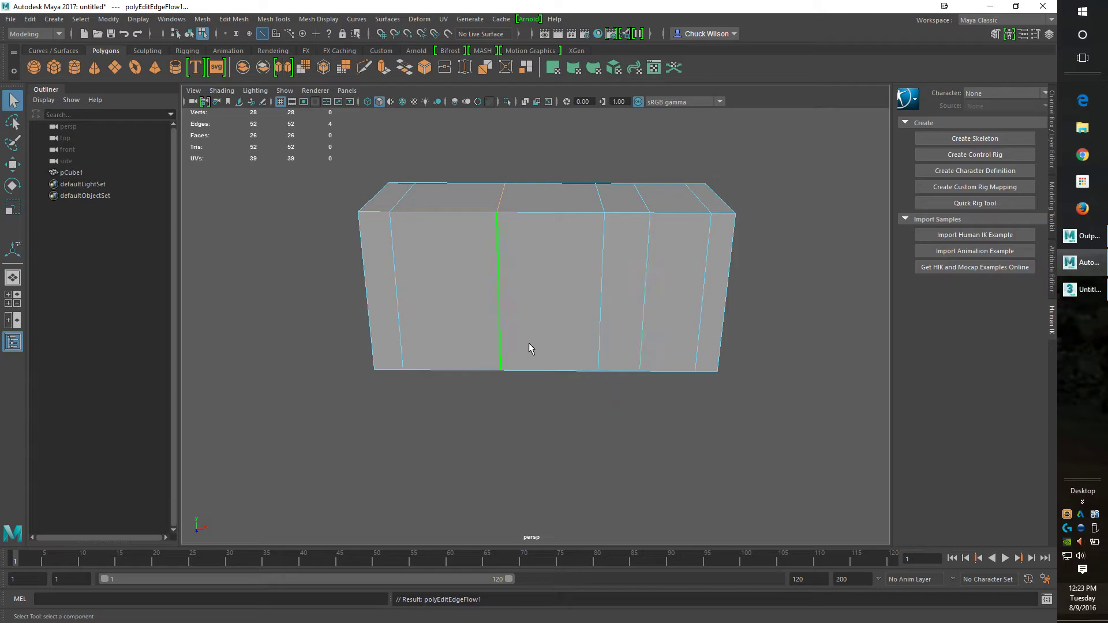
- Move the upper front vertex of the adjusted loop along the X axis toward the cube's nearer end so the loop slants
{"action": "key", "text": "F9"}
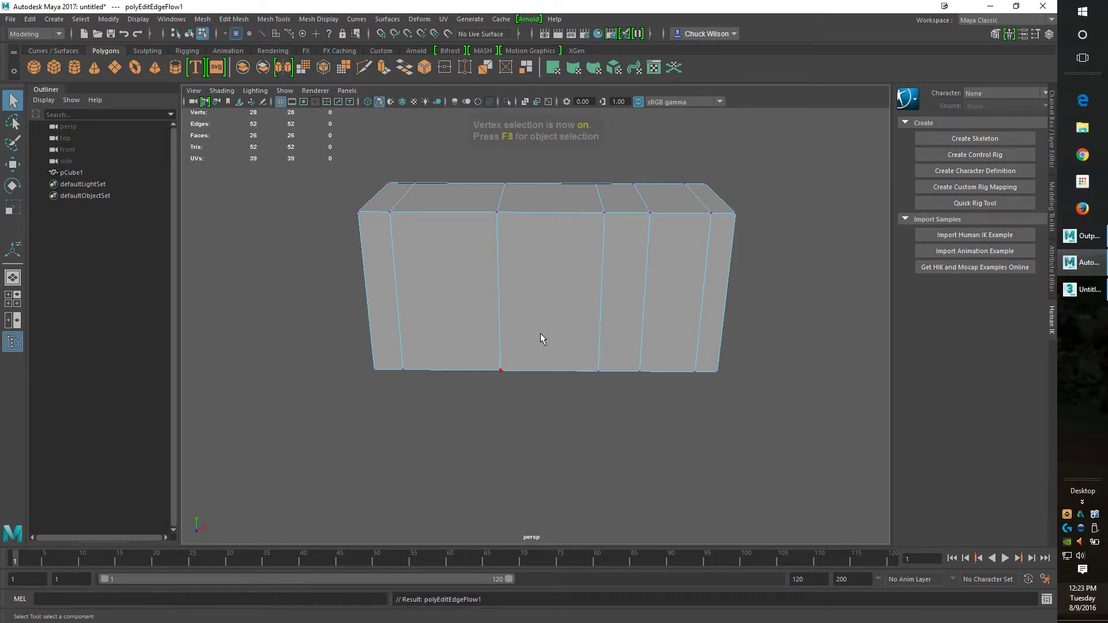
{"action": "left_click", "coordinate": [497, 213]}
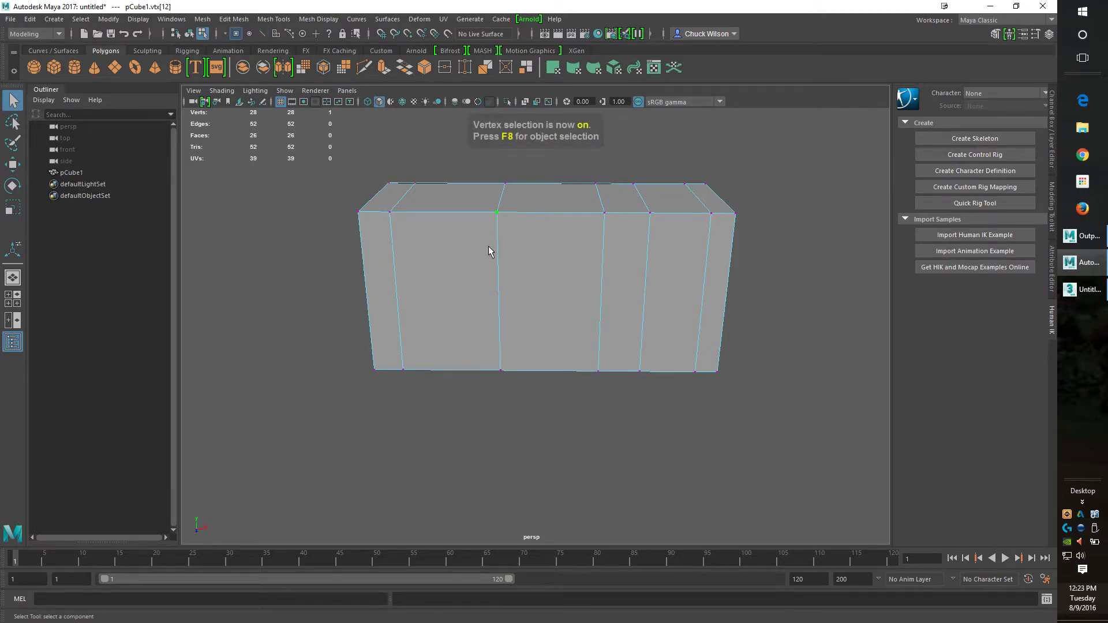
{"action": "key", "text": "w"}
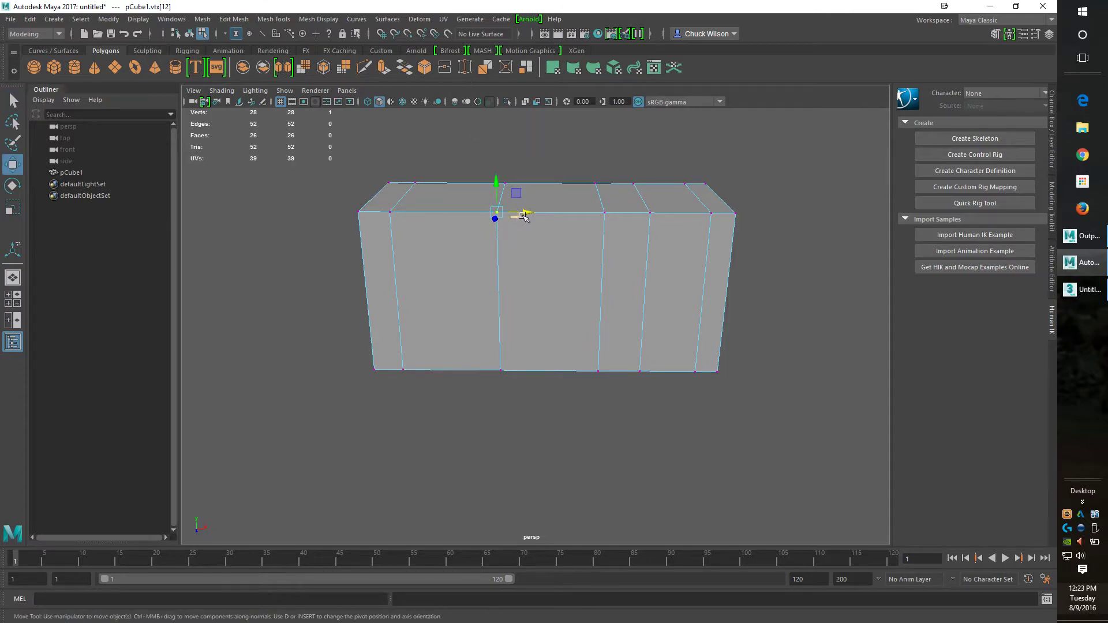
{"action": "left_click_drag", "start_coordinate": [524, 217], "coordinate": [483, 215]}
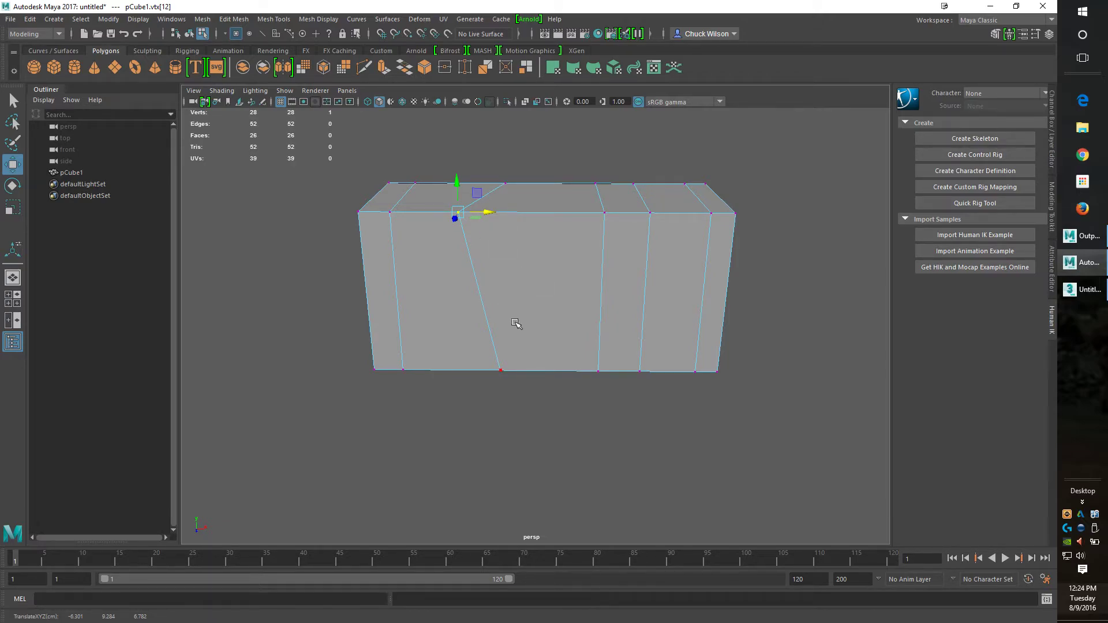
- Apply Edit Edge Flow to the neighbouring loop beside the slanted one, and place its settings display below the cube
{"action": "key", "text": "ctrl+F10"}
{"action": "left_click", "coordinate": [606, 255]}
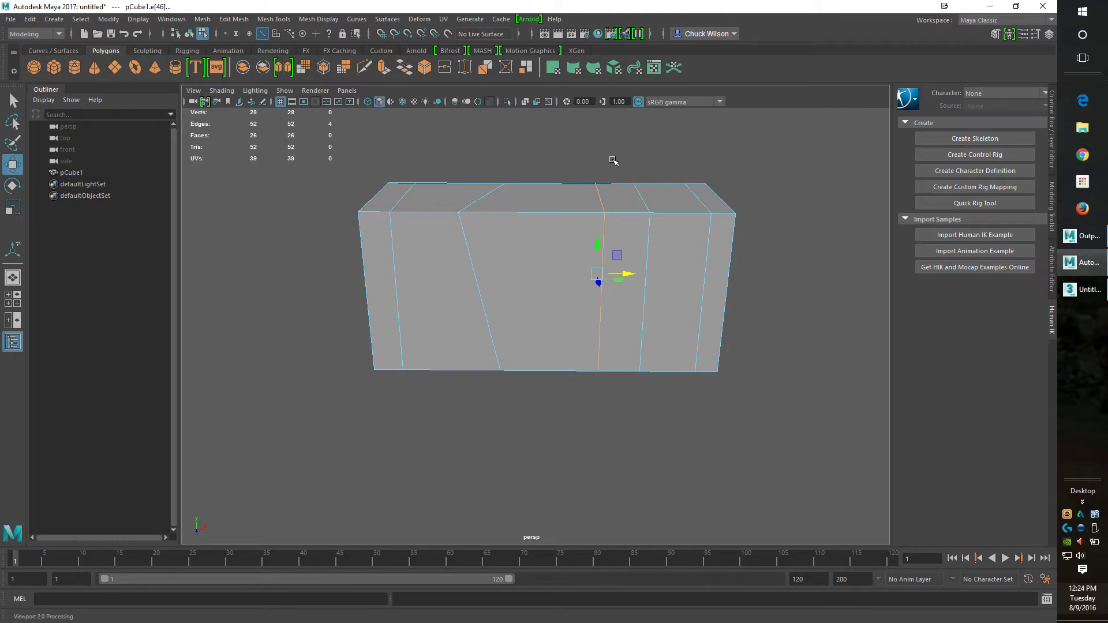
{"action": "key", "text": "g"}
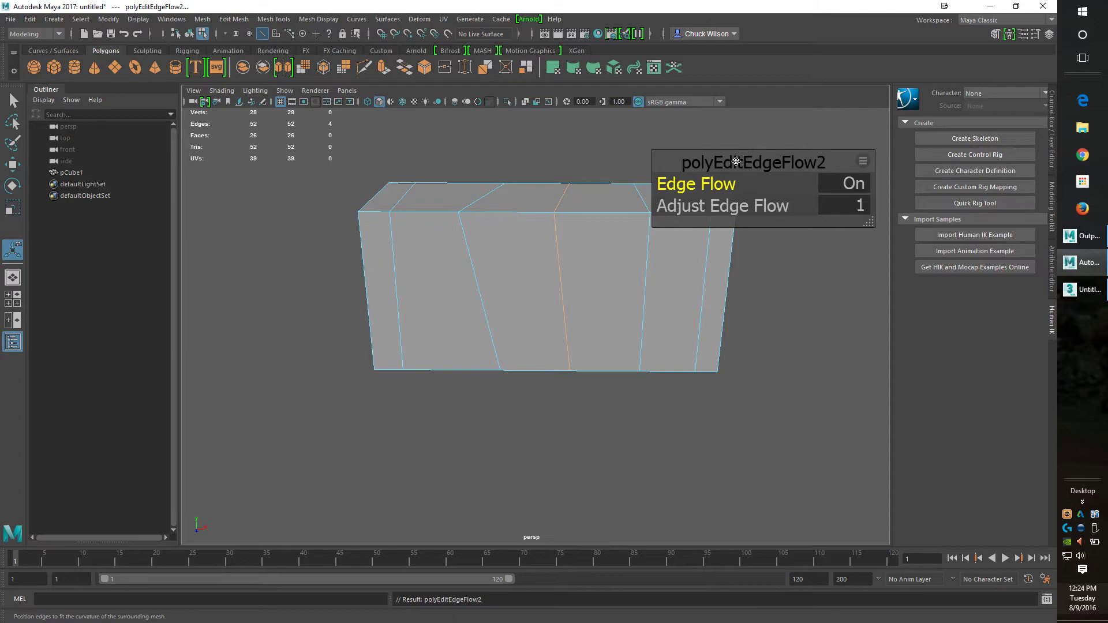
{"action": "left_click_drag", "start_coordinate": [745, 159], "coordinate": [519, 407]}
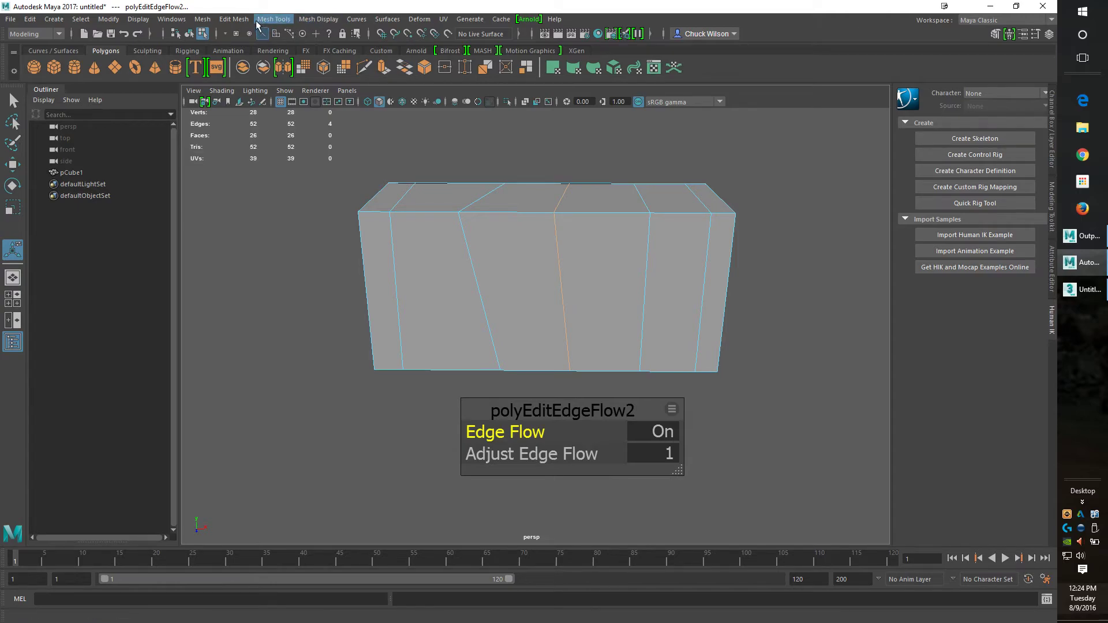
- Open the Hotkey Editor from the application's settings
{"action": "left_click", "coordinate": [183, 22]}
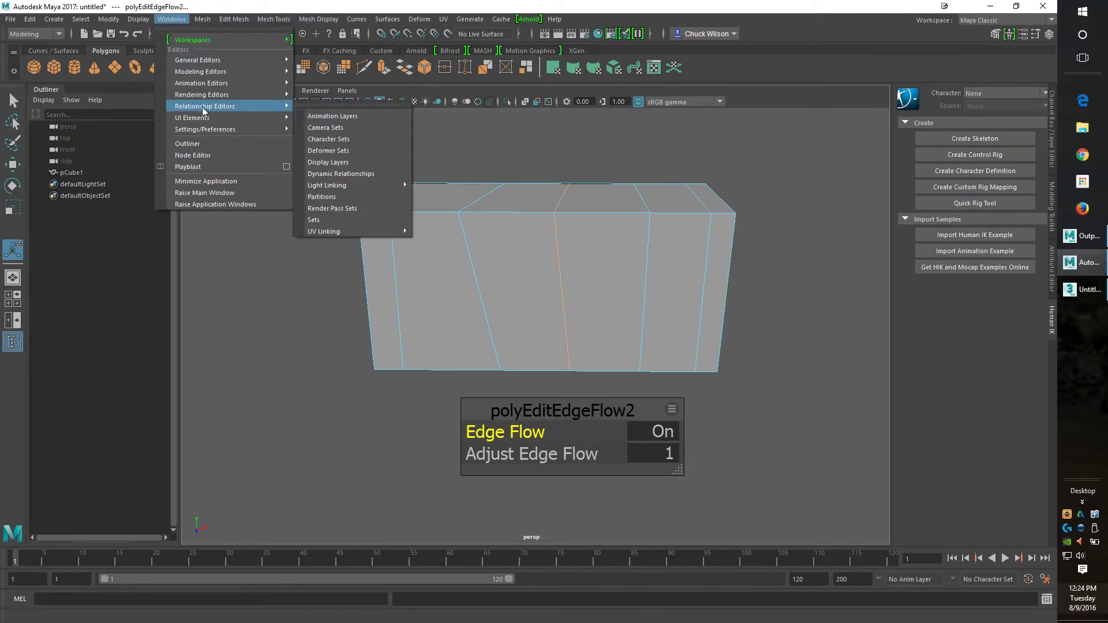
{"action": "mouse_move", "coordinate": [207, 134]}
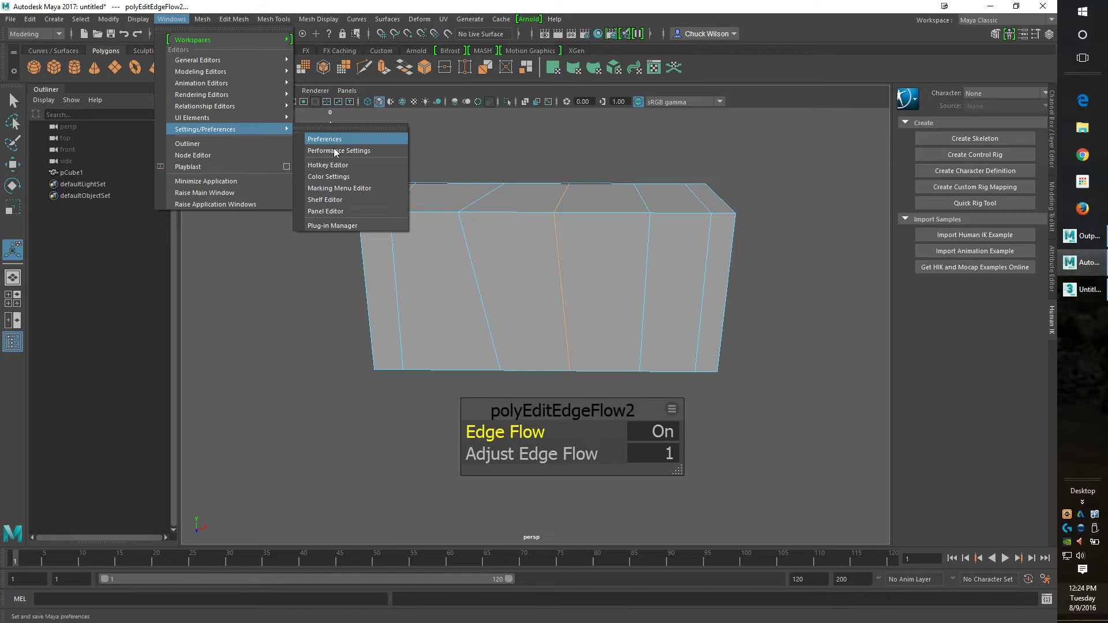
{"action": "left_click", "coordinate": [336, 166]}
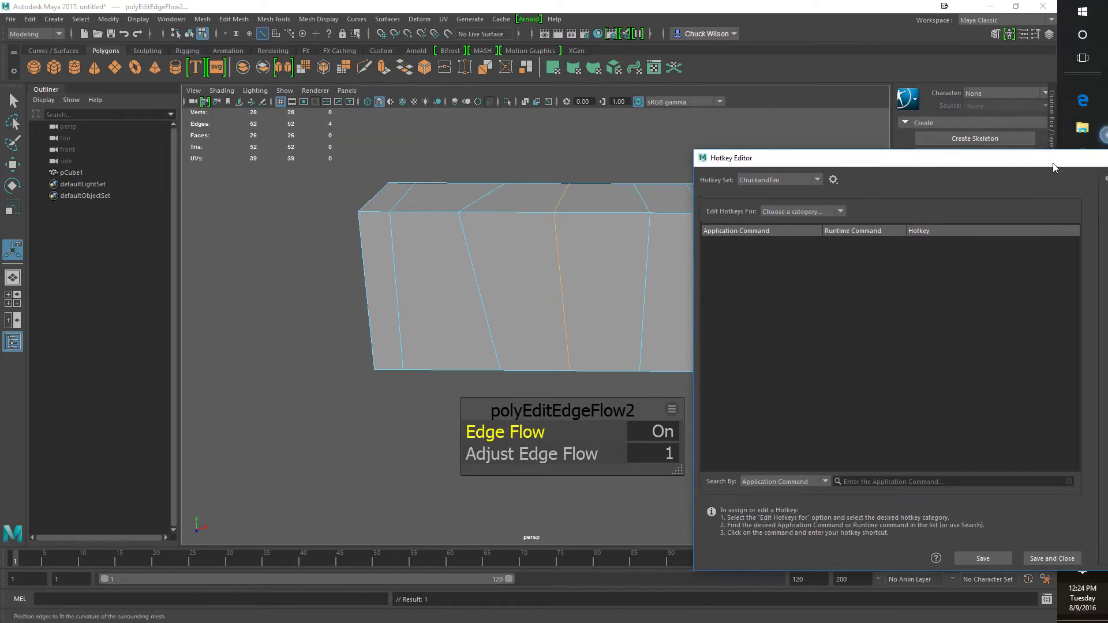
- Bring the Hotkey Editor's command list and keyboard into view and check Edit Edge Flow's place among the Edit Mesh commands
{"action": "left_click_drag", "start_coordinate": [1055, 158], "coordinate": [787, 171]}
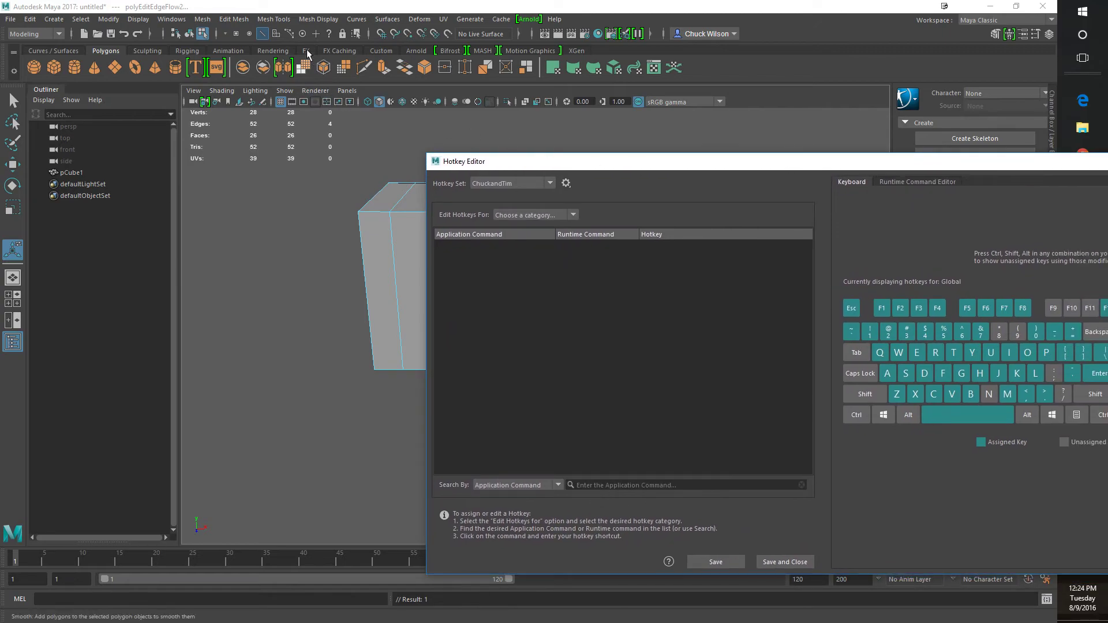
{"action": "left_click", "coordinate": [268, 20]}
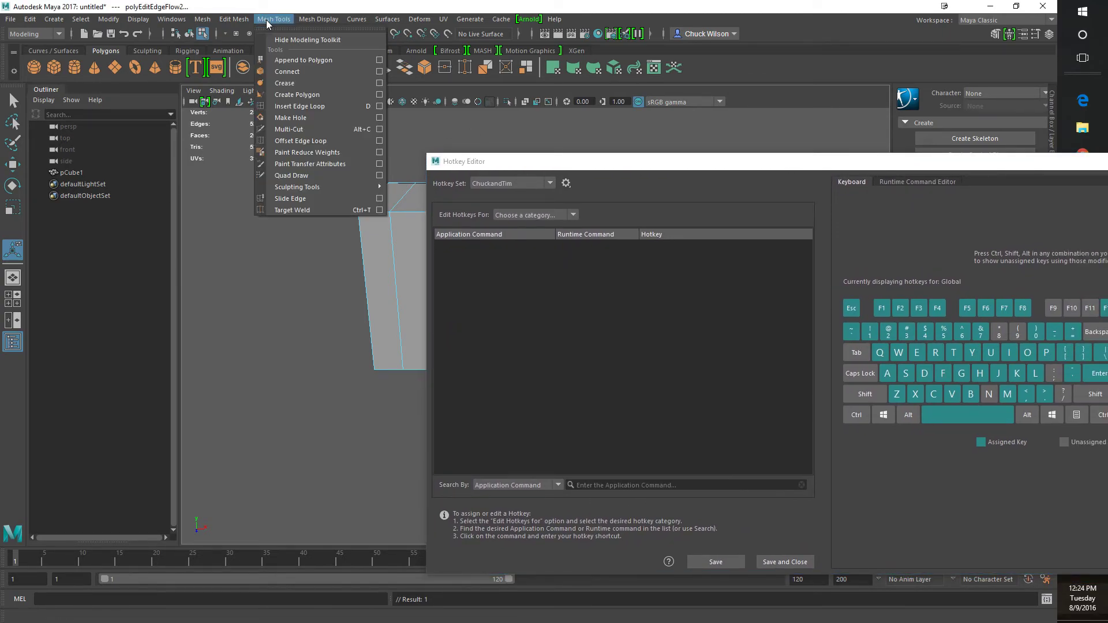
{"action": "mouse_move", "coordinate": [236, 19]}
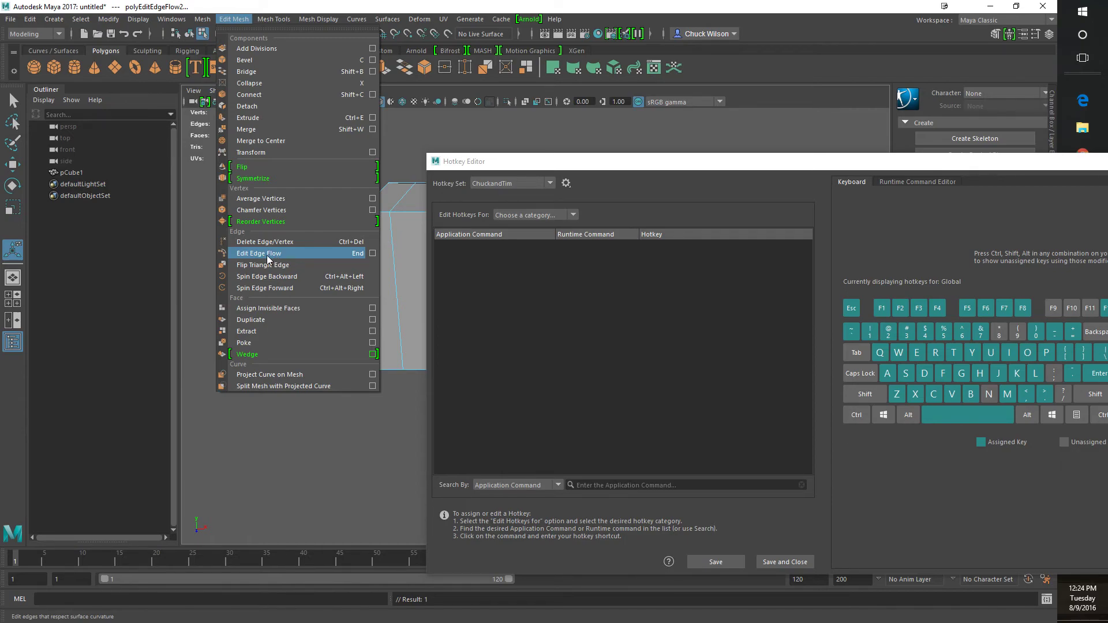
- Look up the Edit Edge Flow hotkey in the Menu Items category under Modeling, Edit Mesh, and move the Hotkey Editor clear of the cube
{"action": "left_click", "coordinate": [573, 215]}
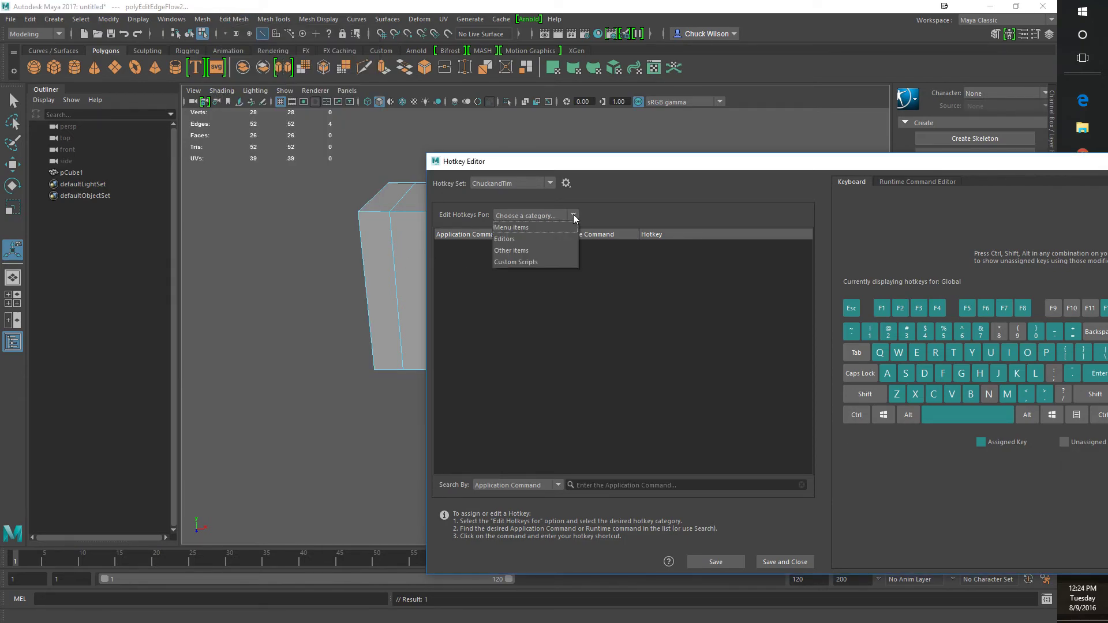
{"action": "left_click", "coordinate": [519, 227]}
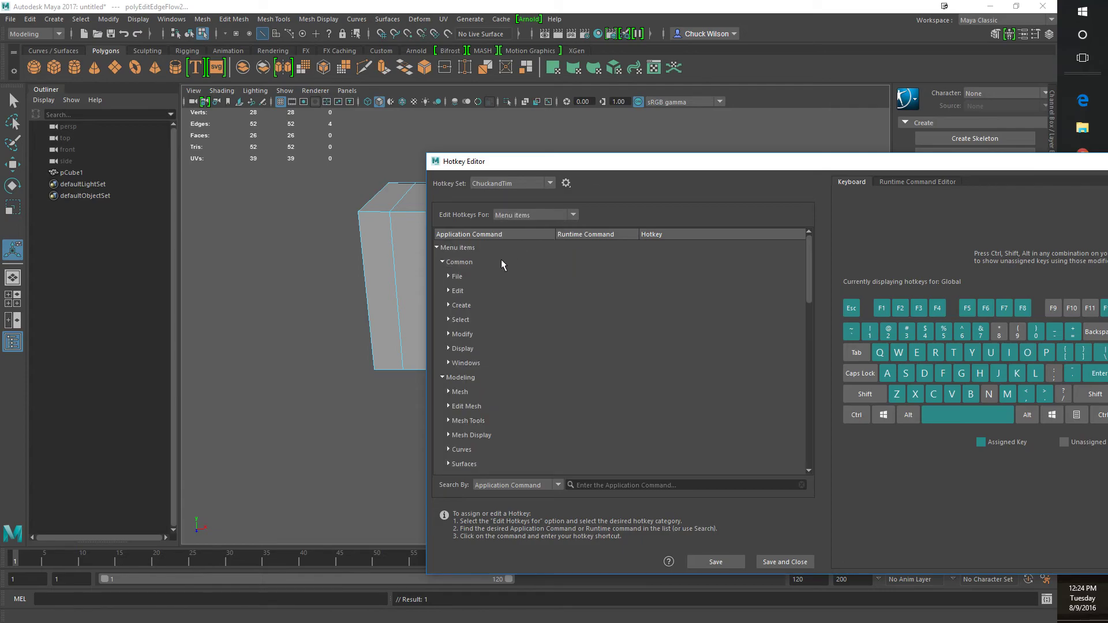
{"action": "scroll", "coordinate": [514, 369], "scroll_direction": "down", "scroll_amount": 10}
{"action": "scroll", "coordinate": [513, 369], "scroll_direction": "up", "scroll_amount": 6}
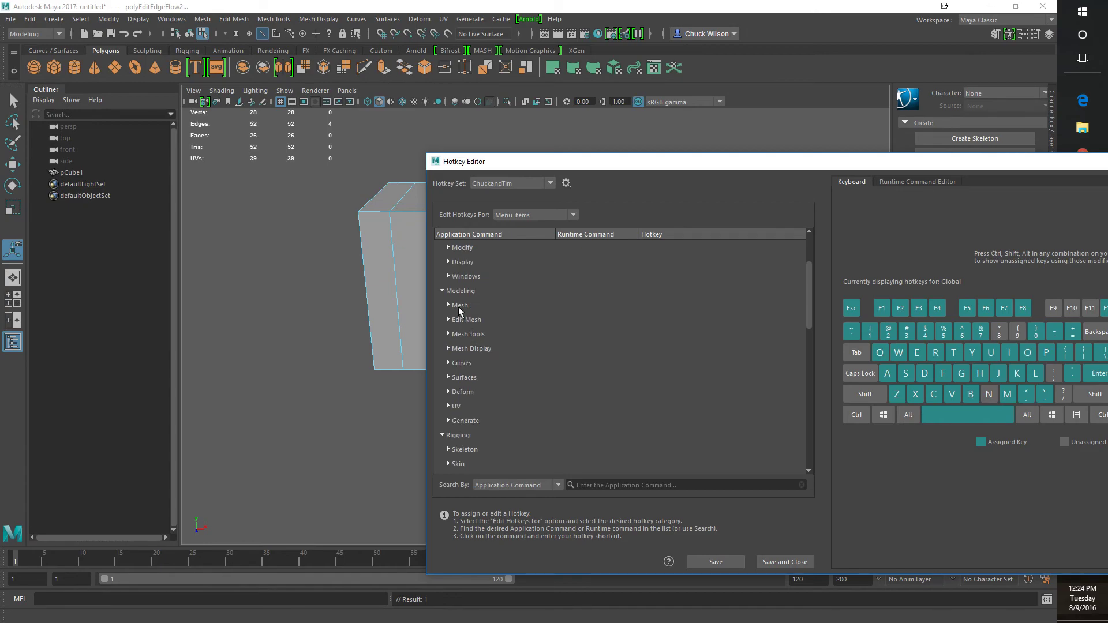
{"action": "left_click", "coordinate": [448, 320]}
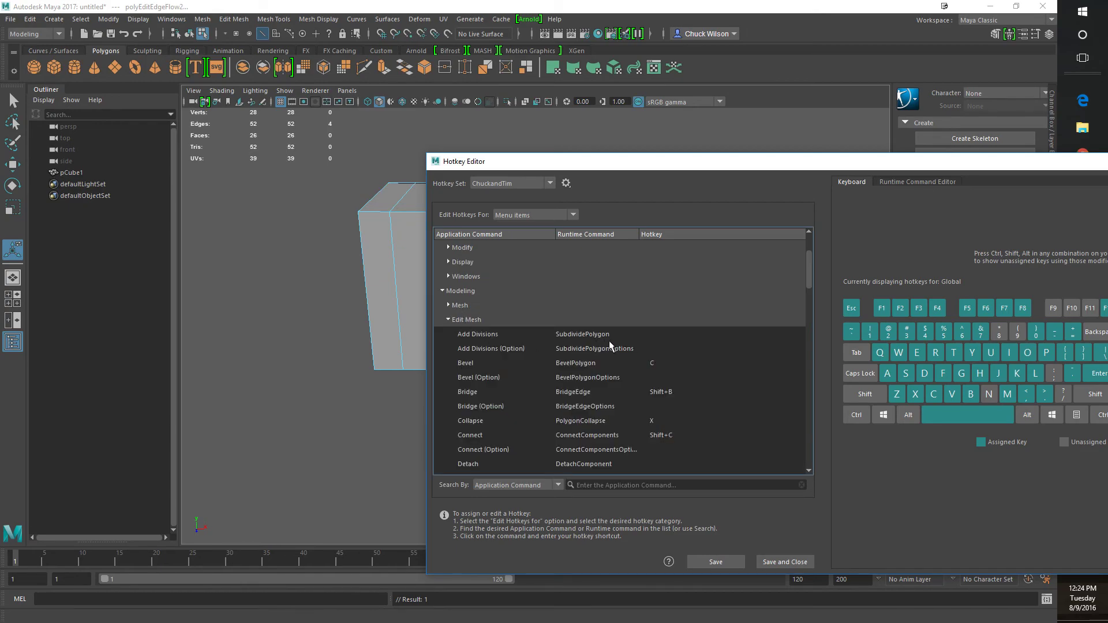
{"action": "scroll", "coordinate": [616, 349], "scroll_direction": "down", "scroll_amount": 2}
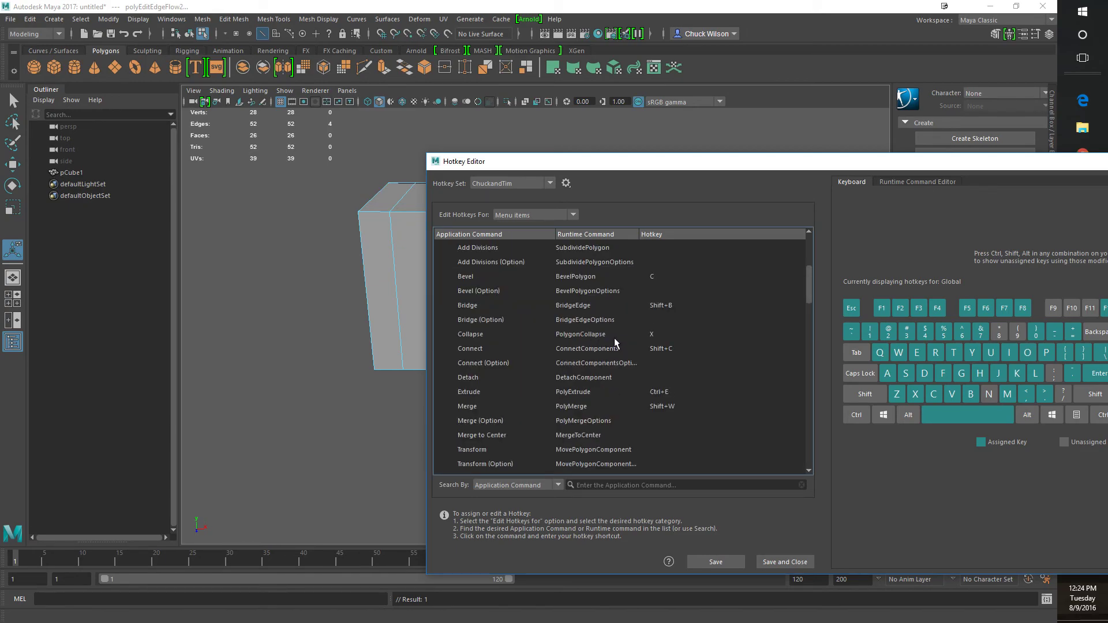
{"action": "scroll", "coordinate": [616, 346], "scroll_direction": "down", "scroll_amount": 3}
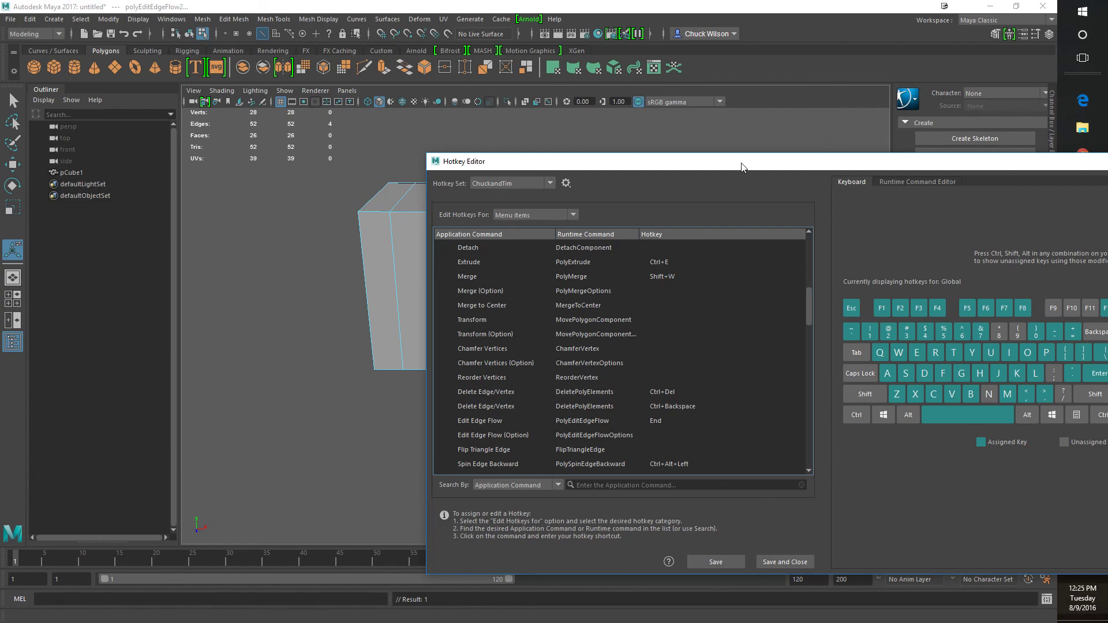
{"action": "left_click_drag", "start_coordinate": [652, 164], "coordinate": [1104, 176]}
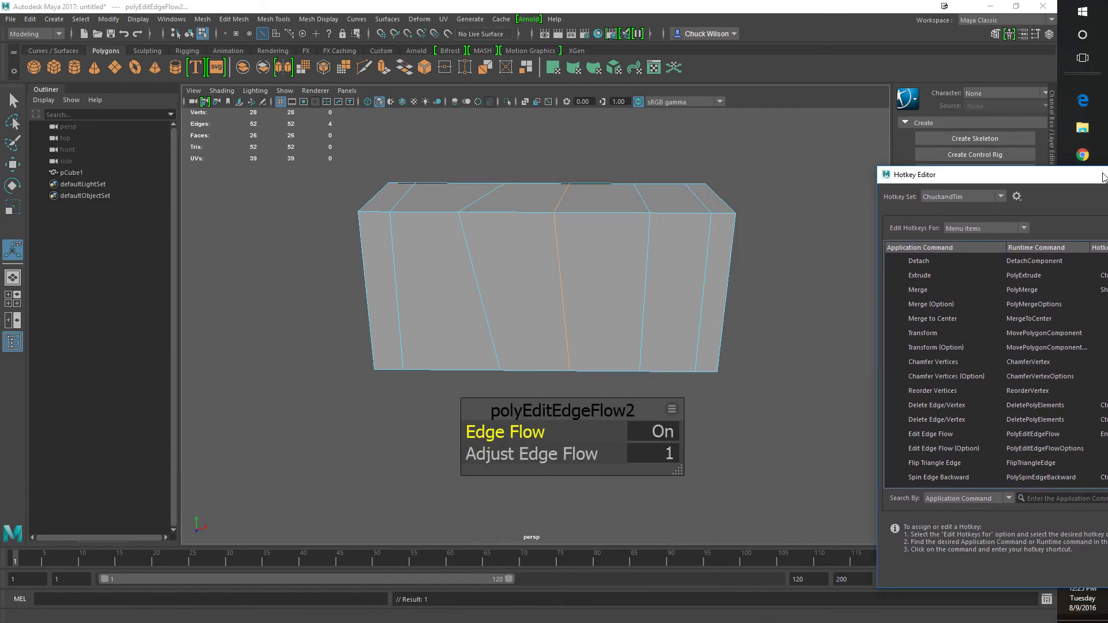